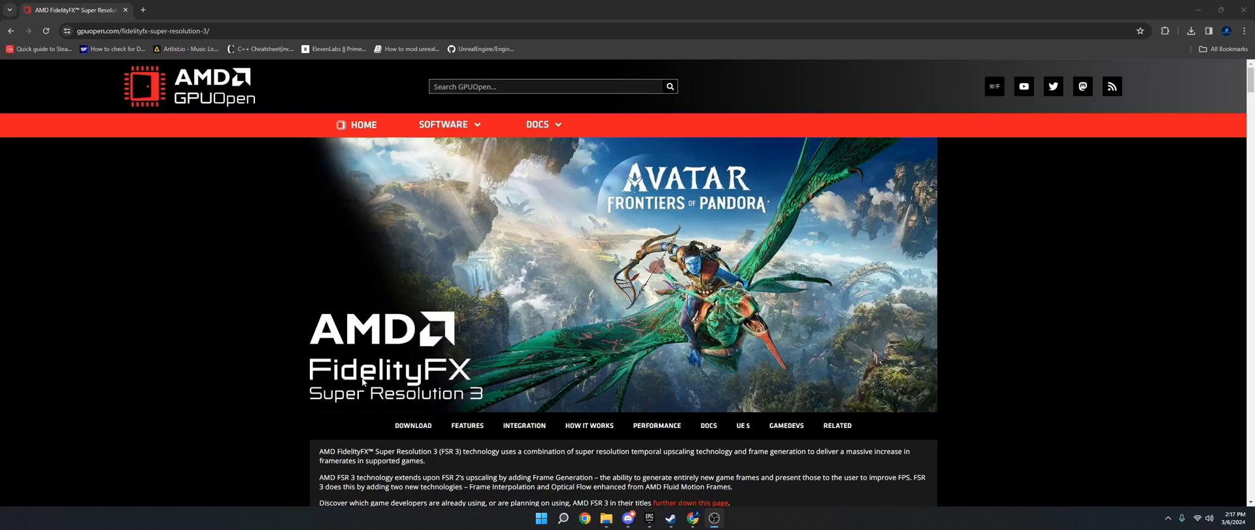
Navigate from the search results to the Unreal Engine section of AMD's GPUOpen FSR 3 page
{"action": "right_click", "coordinate": [650, 320]}
{"action": "left_click", "coordinate": [231, 285]}
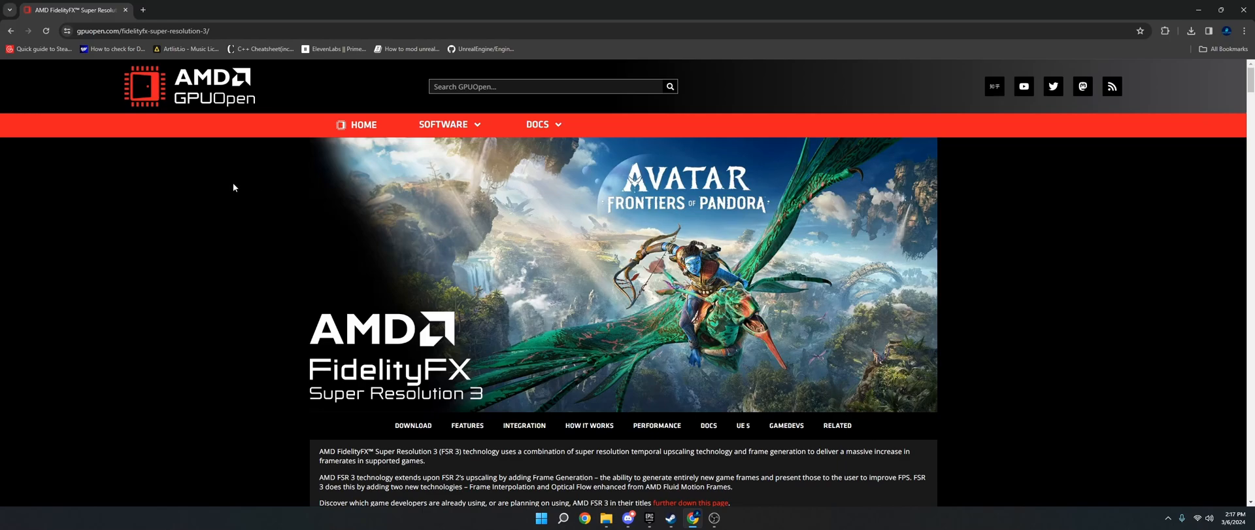
{"action": "left_click", "coordinate": [10, 30]}
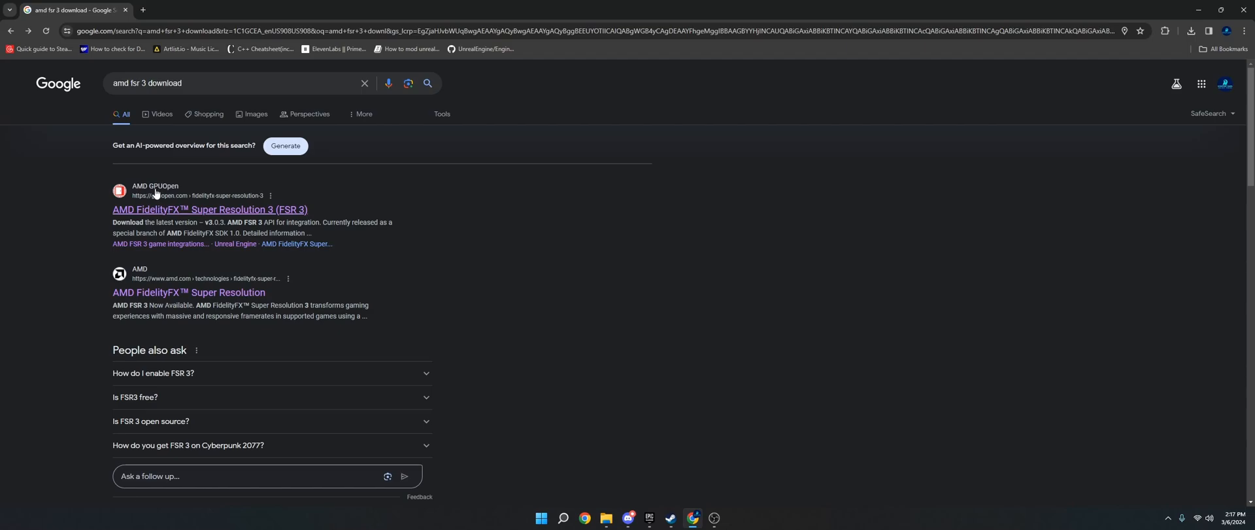
{"action": "left_click", "coordinate": [208, 210]}
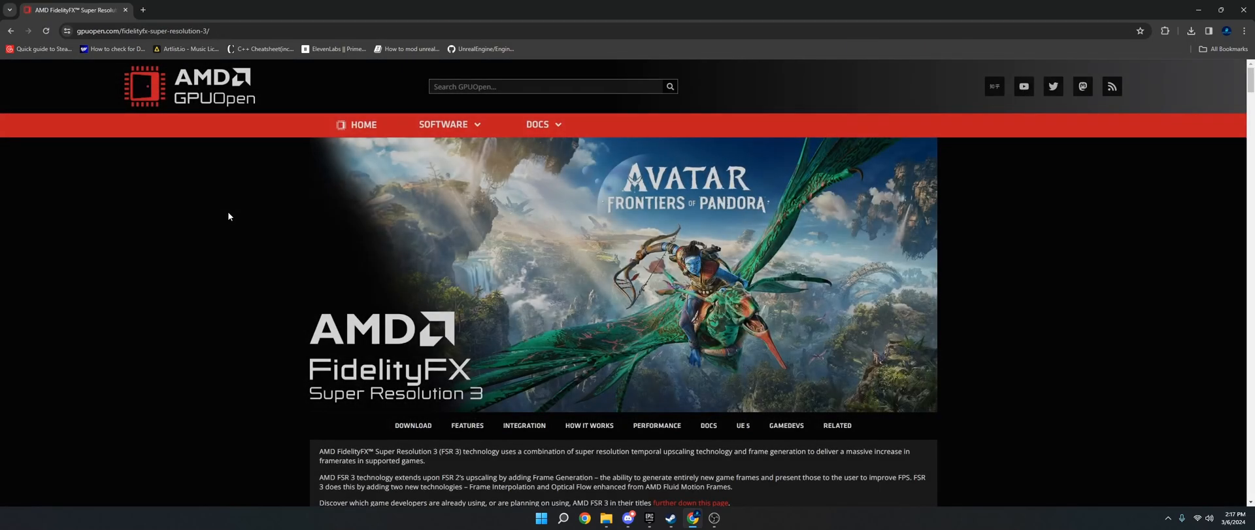
{"action": "scroll", "coordinate": [569, 306], "scroll_direction": "down", "scroll_amount": 1}
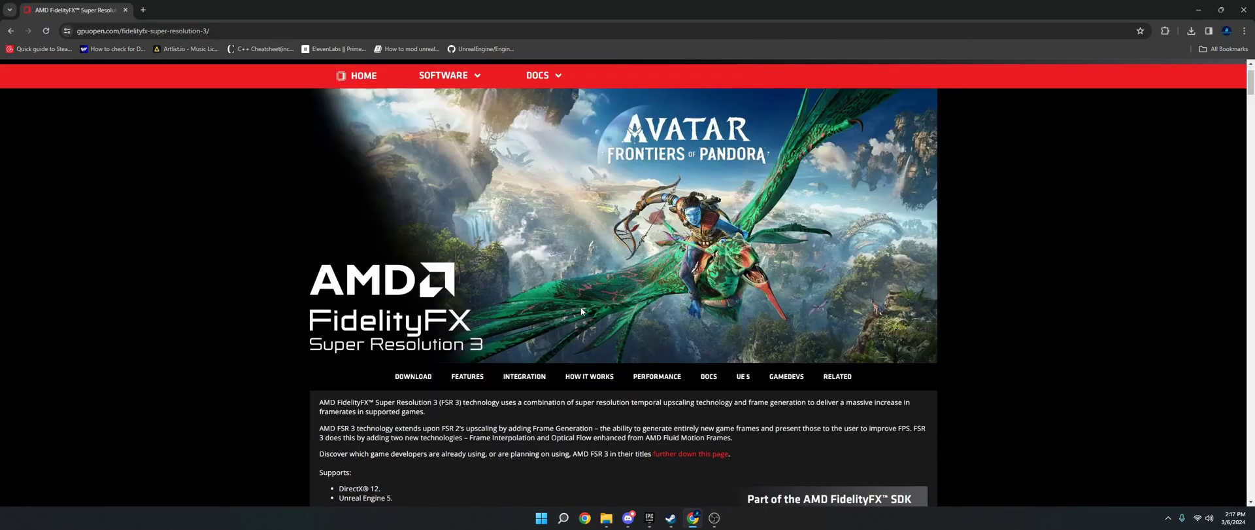
{"action": "left_click", "coordinate": [743, 376]}
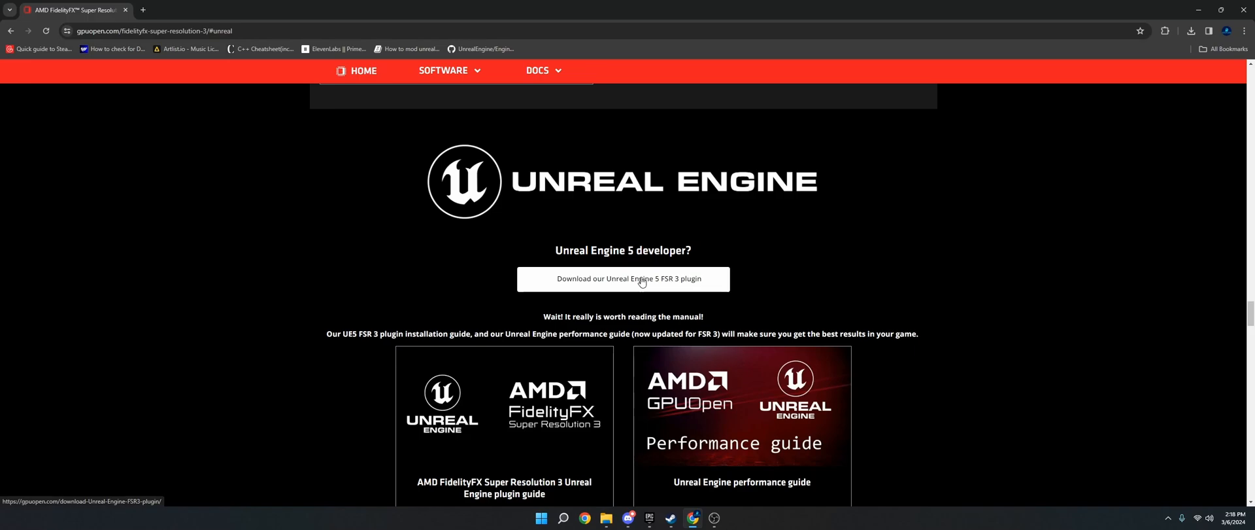
{"action": "mouse_move", "coordinate": [606, 518]}
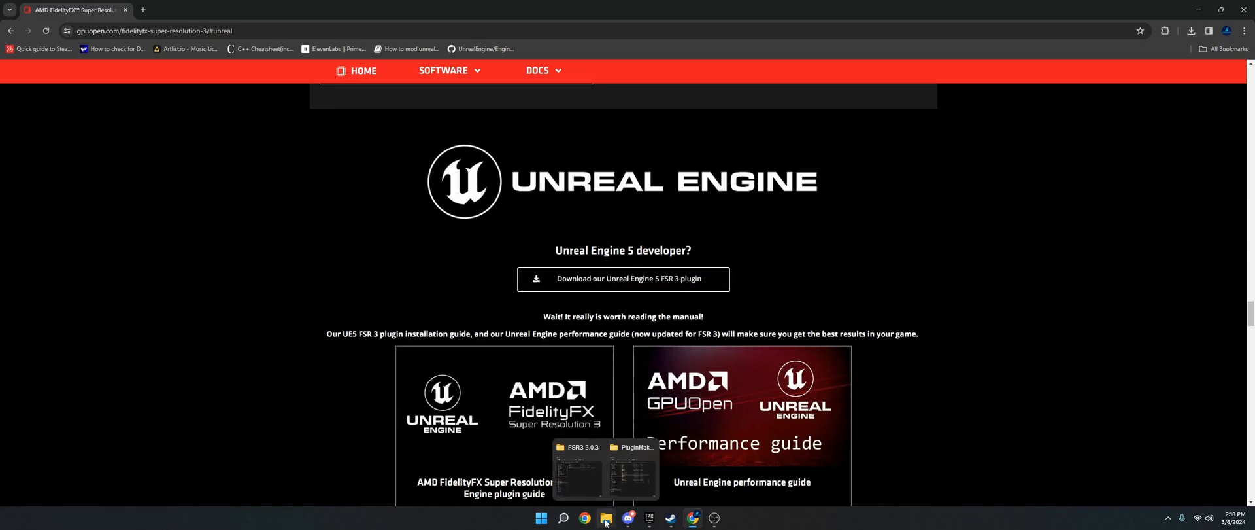
{"action": "left_click", "coordinate": [579, 476]}
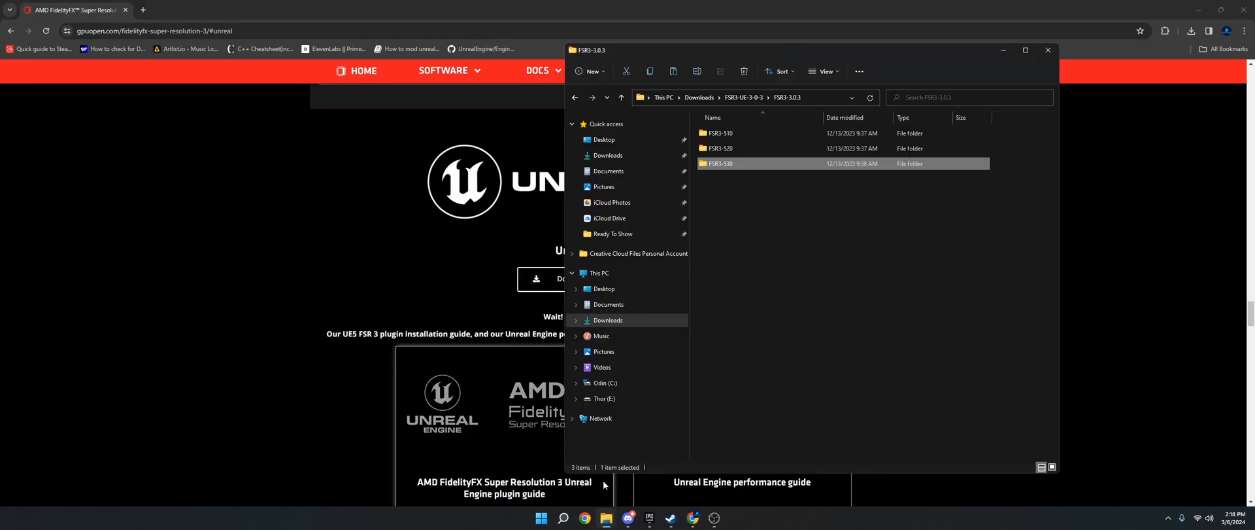
{"action": "left_click", "coordinate": [749, 100]}
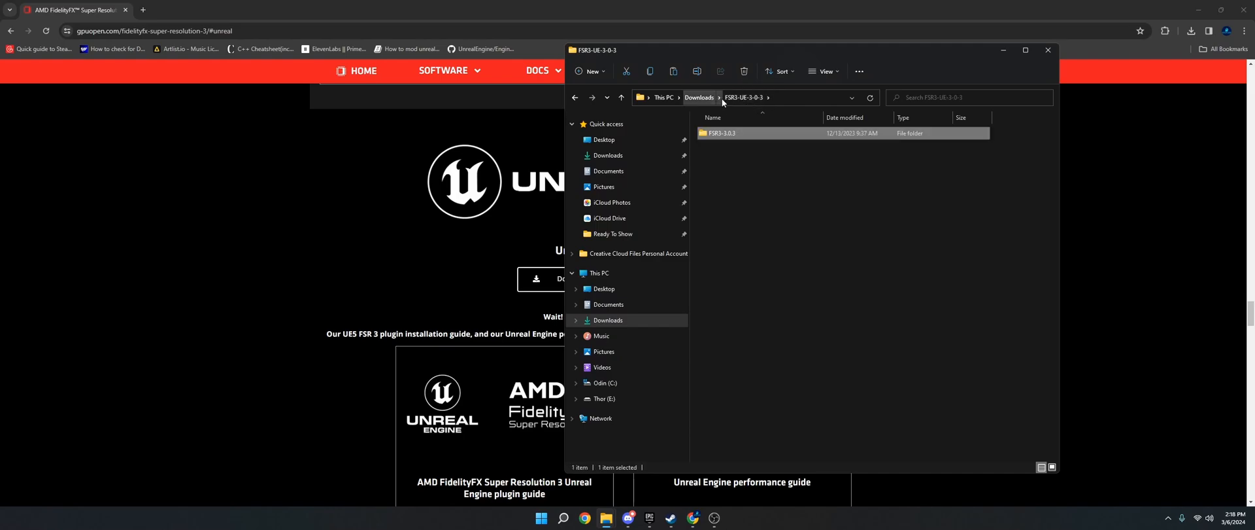
{"action": "double_click", "coordinate": [728, 134]}
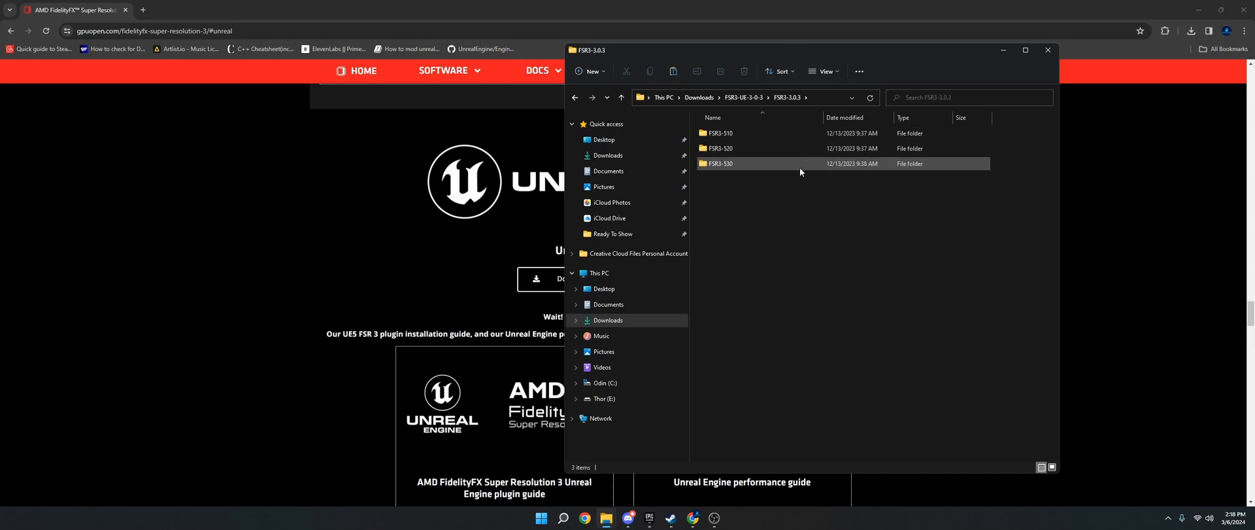
{"action": "mouse_move", "coordinate": [449, 71]}
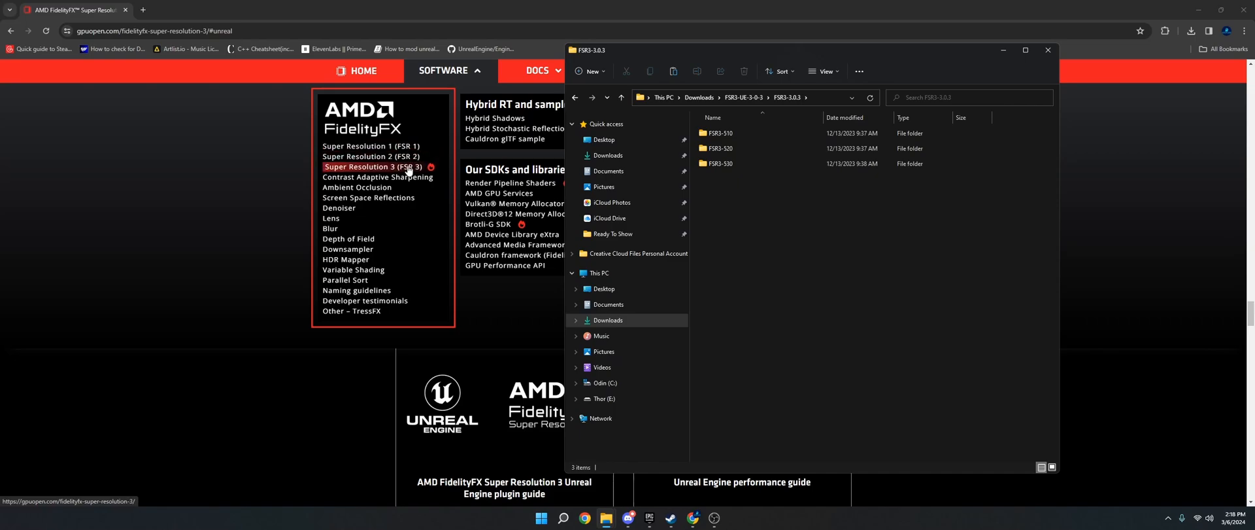
Copy the FSR3-530 plugin folder from the FSR3-3.0.3 download
{"action": "double_click", "coordinate": [739, 164]}
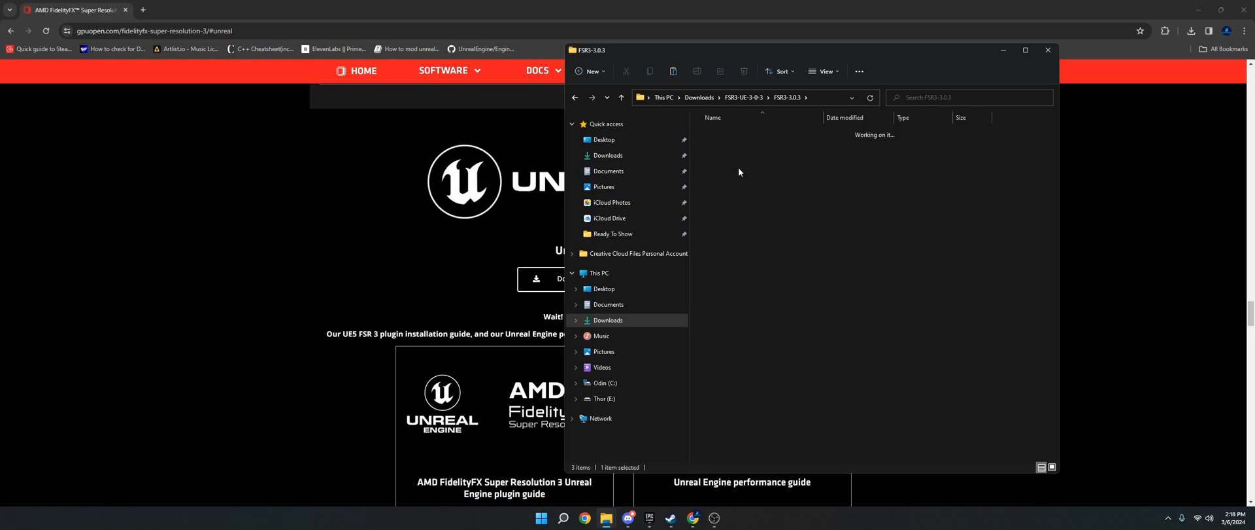
{"action": "left_click", "coordinate": [758, 98]}
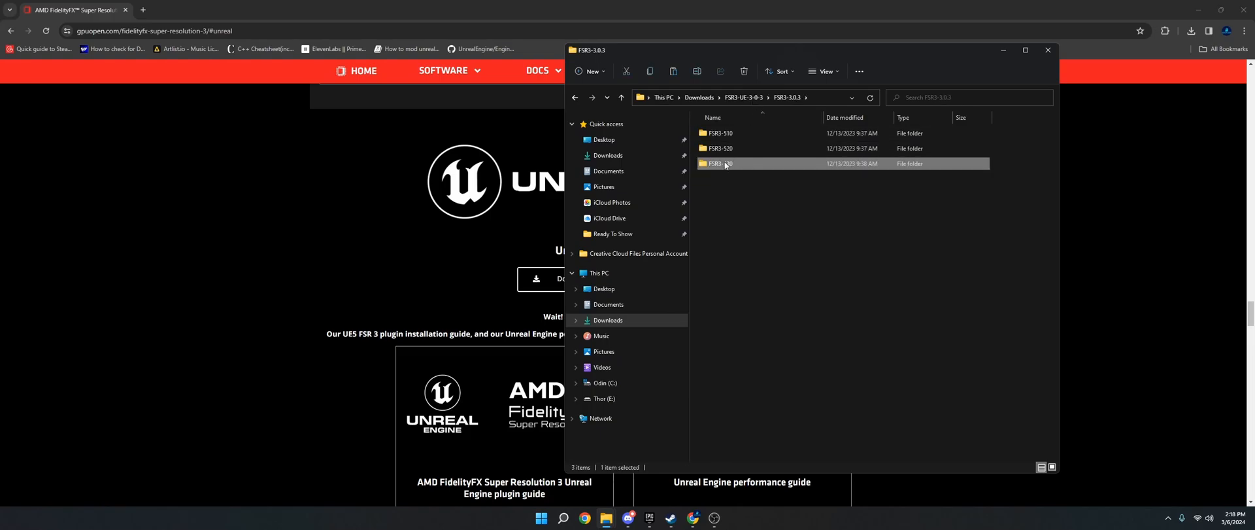
{"action": "right_click", "coordinate": [727, 165]}
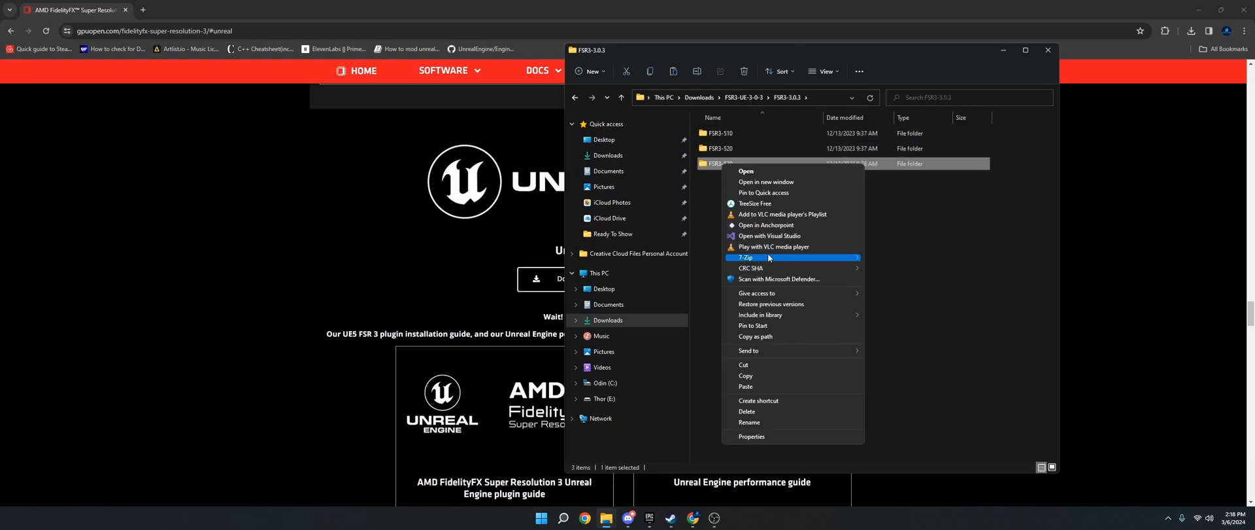
{"action": "left_click", "coordinate": [759, 373]}
{"action": "mouse_move", "coordinate": [629, 518]}
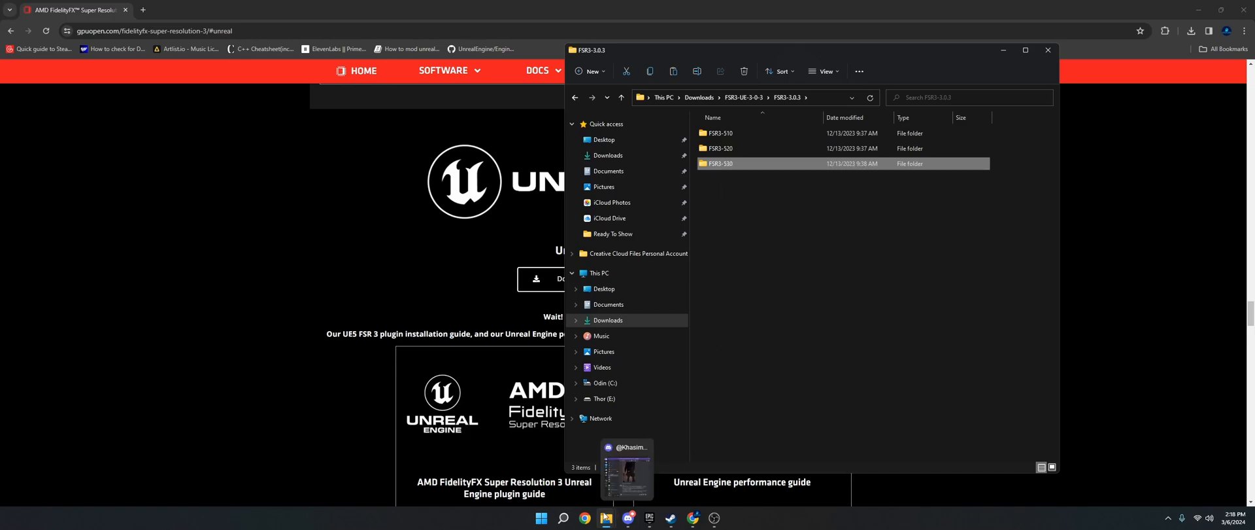
Switch to the PluginMaker53 project folder and select its Plugins folder
{"action": "left_click", "coordinate": [633, 476]}
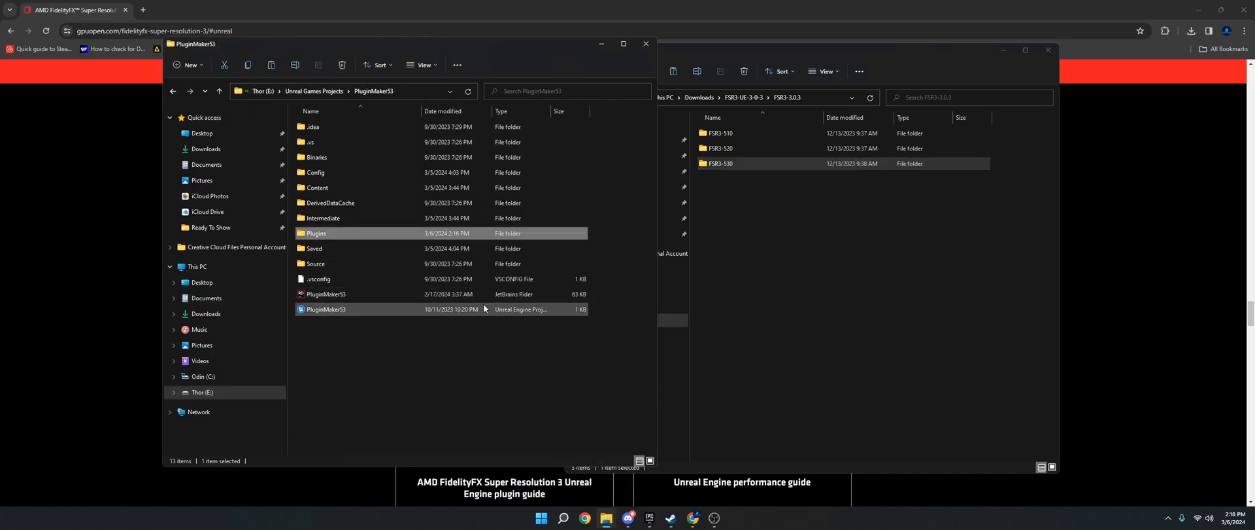
{"action": "right_click", "coordinate": [339, 359]}
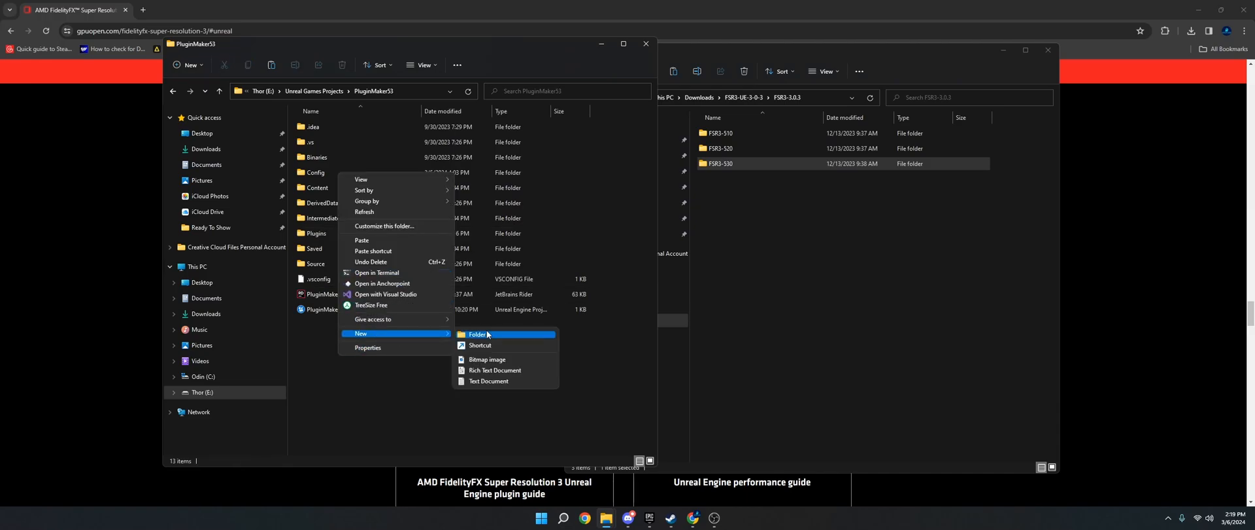
{"action": "left_click", "coordinate": [389, 417]}
{"action": "left_click", "coordinate": [314, 233]}
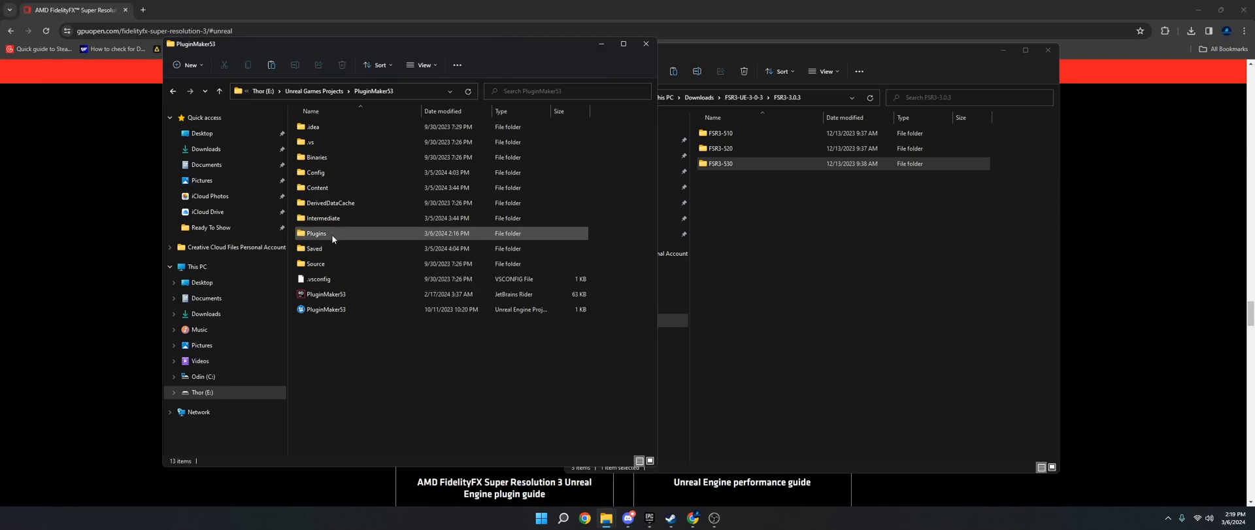
Generate Visual Studio project files for PluginMaker53.uproject and show the generation log
{"action": "left_click", "coordinate": [340, 313]}
{"action": "right_click", "coordinate": [340, 312]}
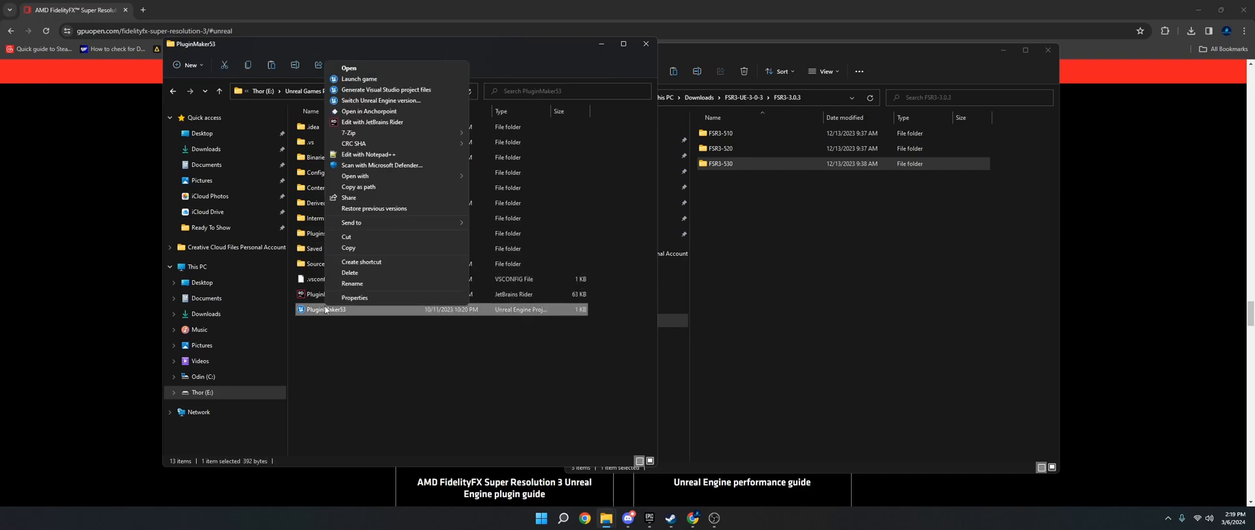
{"action": "left_click", "coordinate": [375, 92]}
{"action": "left_click", "coordinate": [719, 264]}
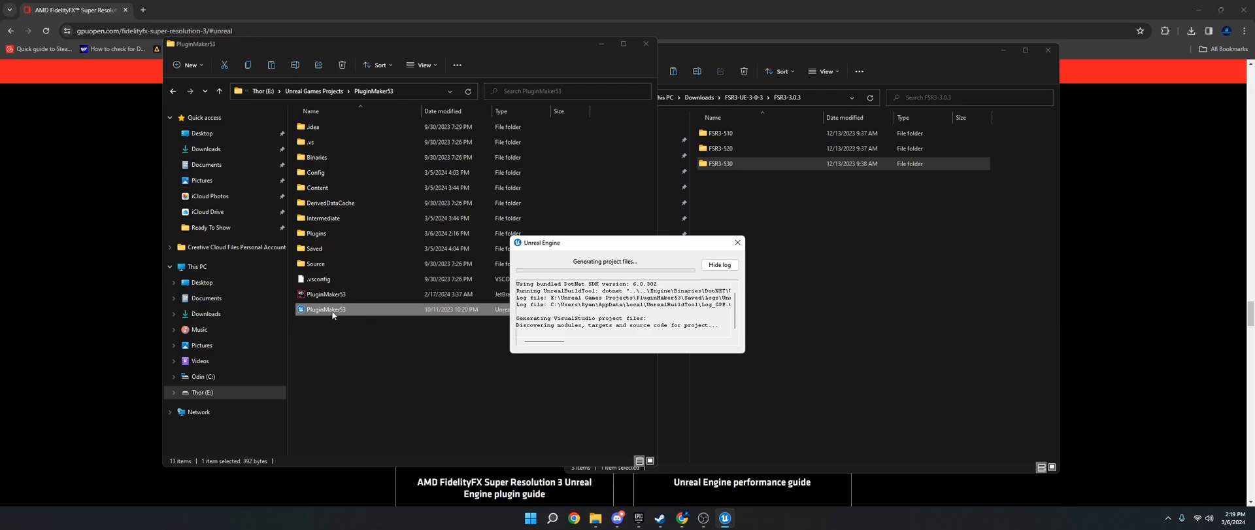
Verify FSR3-530 sits inside Plugins, then select the PluginMaker53 Rider solution file
{"action": "double_click", "coordinate": [333, 235]}
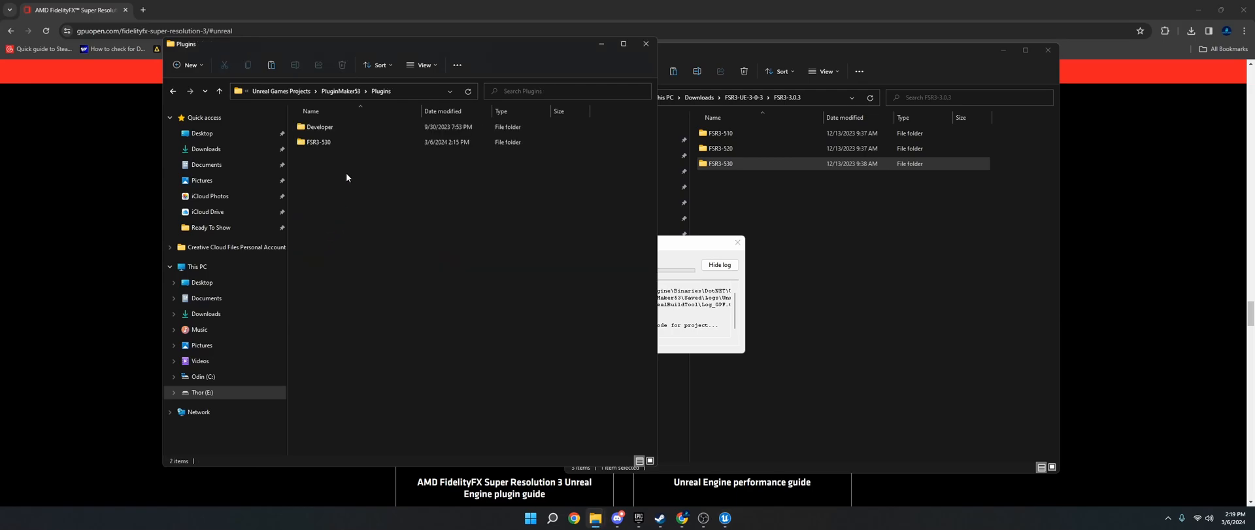
{"action": "left_click", "coordinate": [340, 91]}
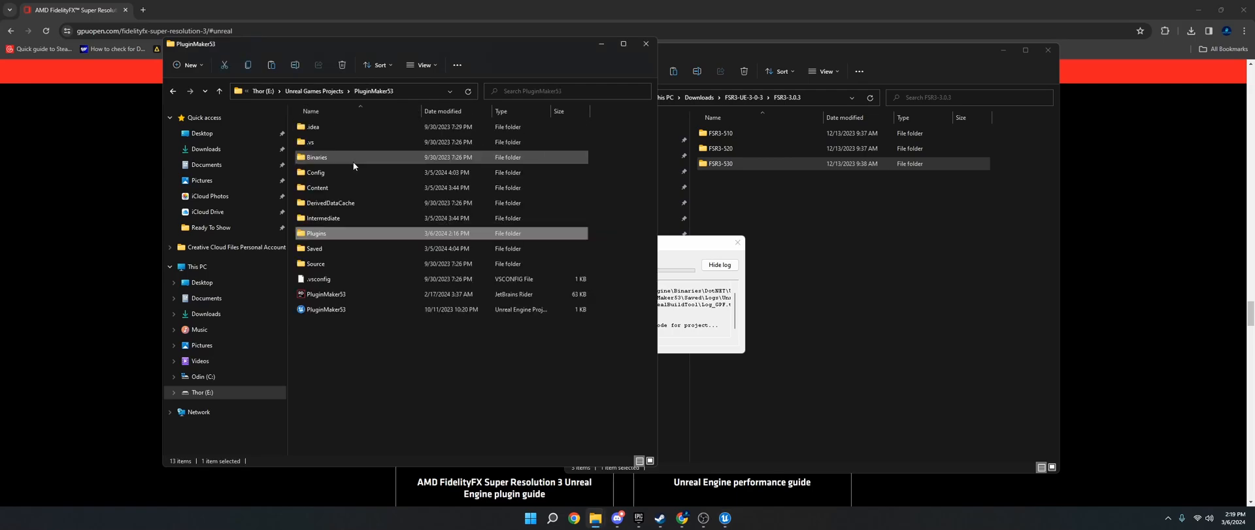
{"action": "left_click", "coordinate": [725, 519]}
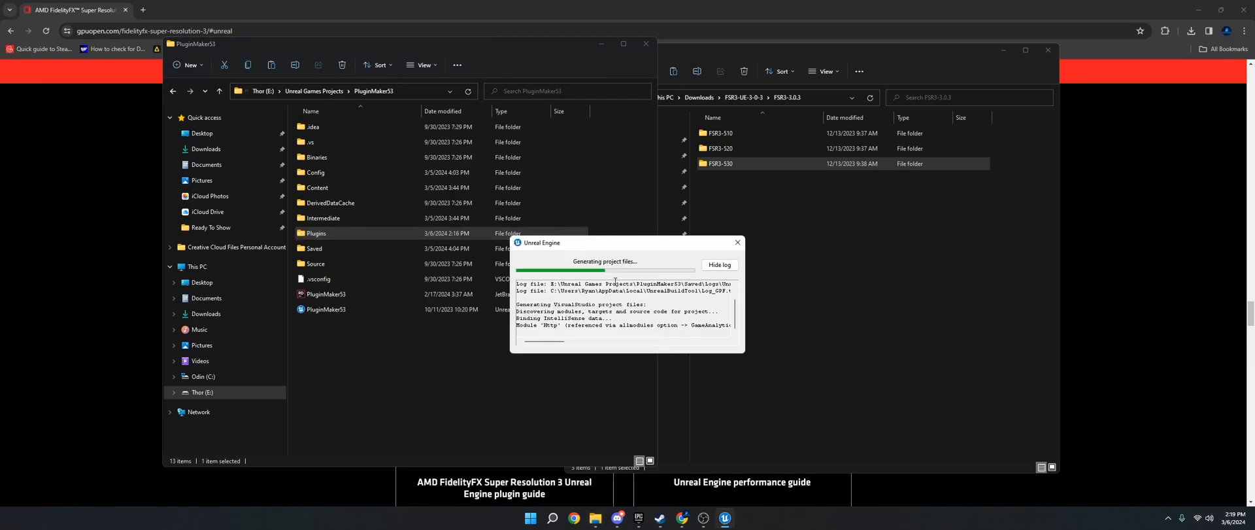
{"action": "left_click", "coordinate": [356, 294]}
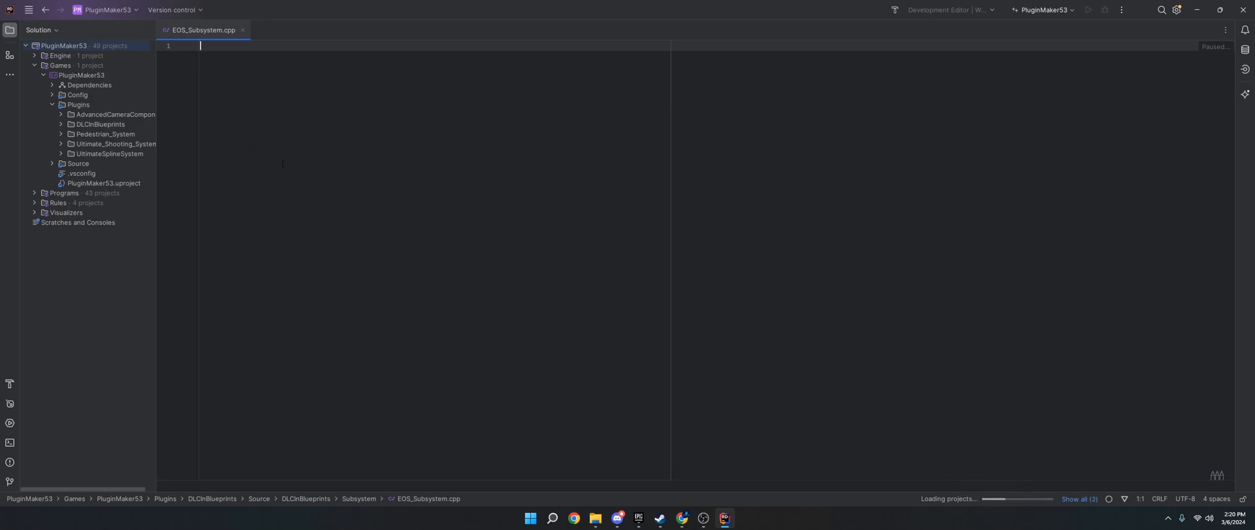
{"action": "mouse_move", "coordinate": [93, 82]}
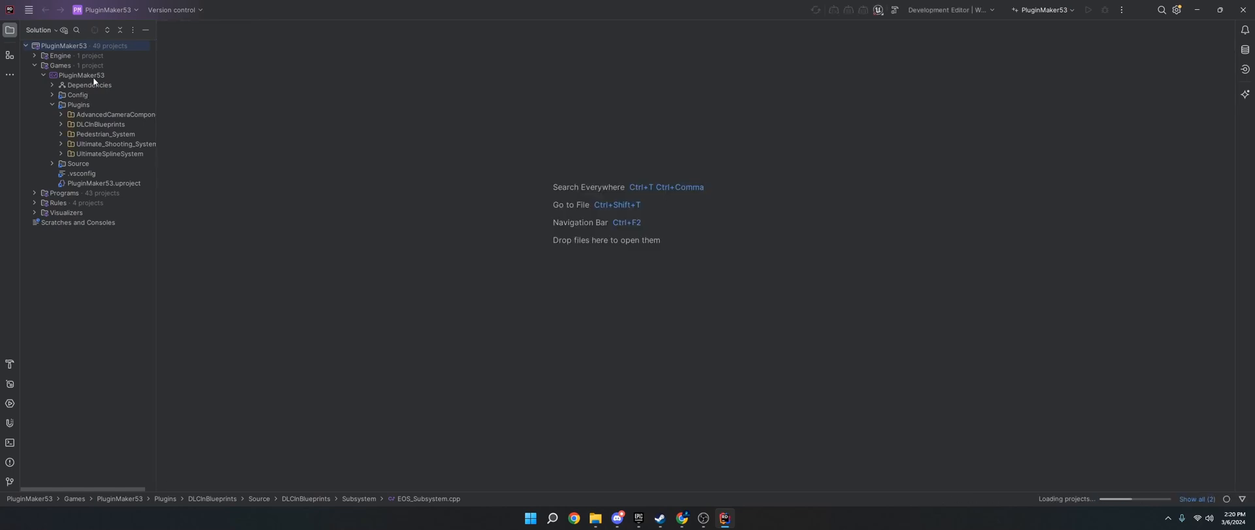
Rebuild the PluginMaker53 project via Advanced Build Actions > Rebuild Selected Projects
{"action": "right_click", "coordinate": [88, 75]}
{"action": "mouse_move", "coordinate": [143, 120]}
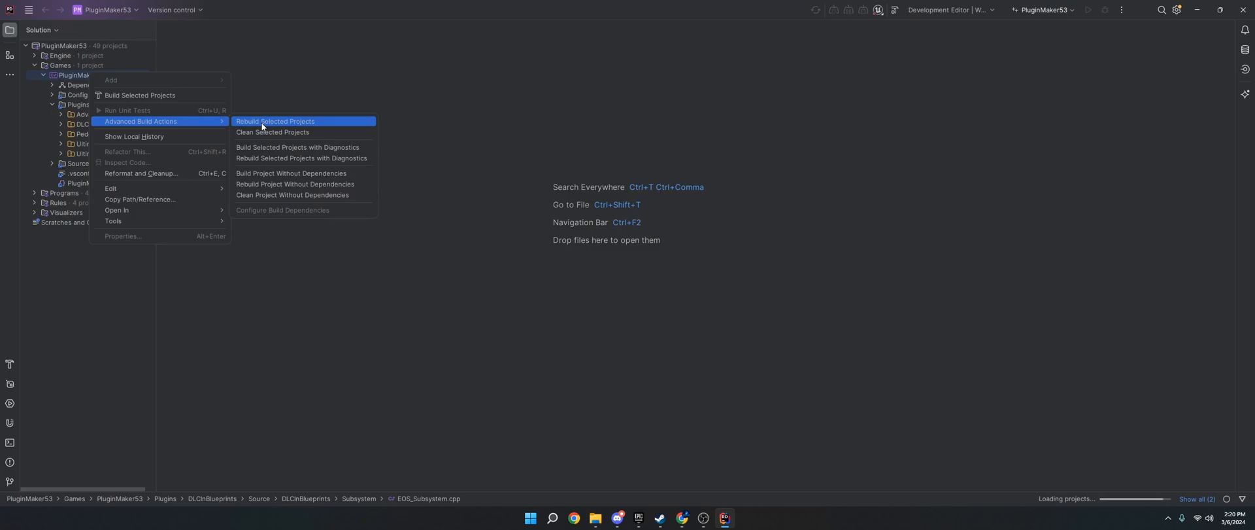
{"action": "left_click", "coordinate": [262, 123]}
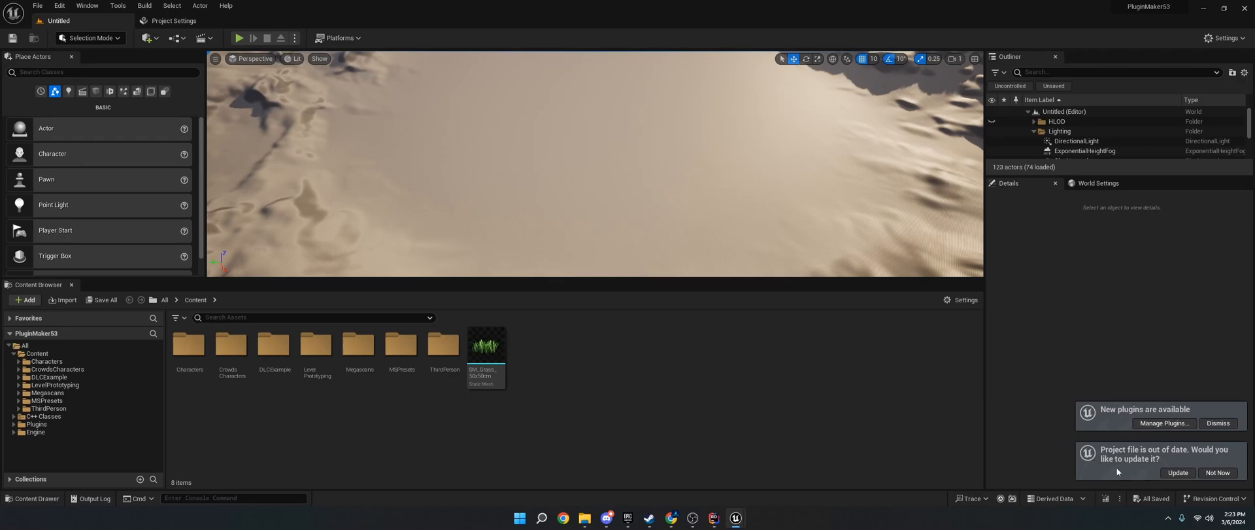
Update the out-of-date project file and bring up Project Settings from the Edit menu
{"action": "left_click", "coordinate": [1180, 473]}
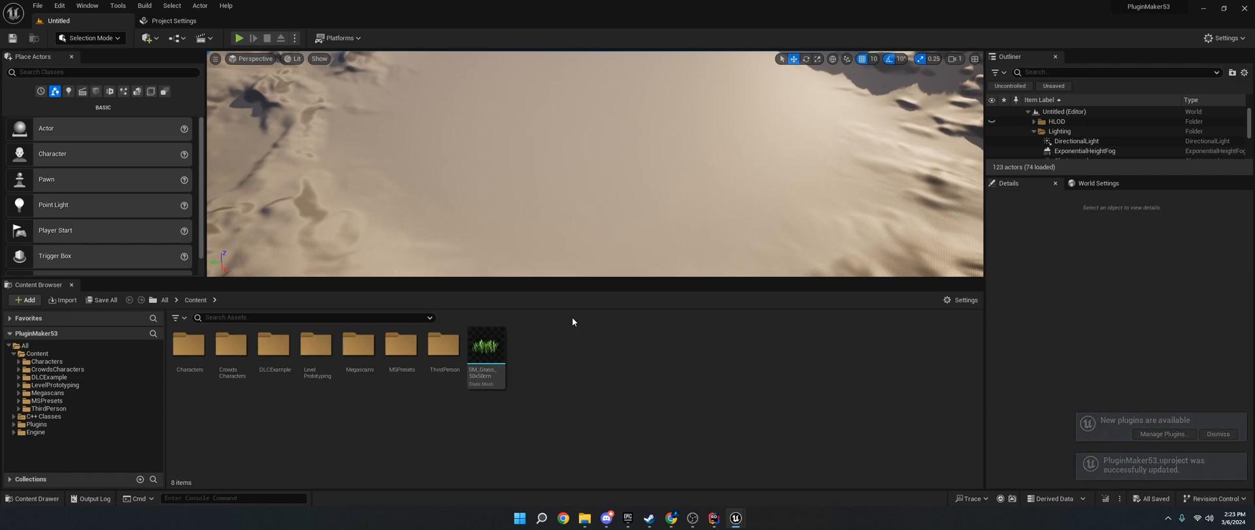
{"action": "left_click", "coordinate": [176, 21]}
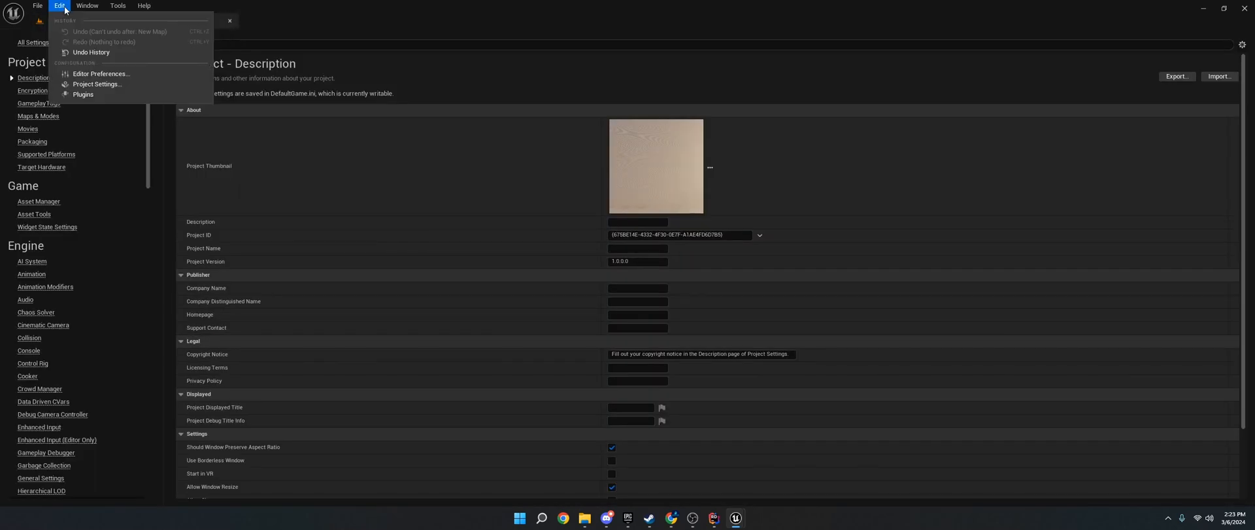
{"action": "left_click", "coordinate": [97, 85]}
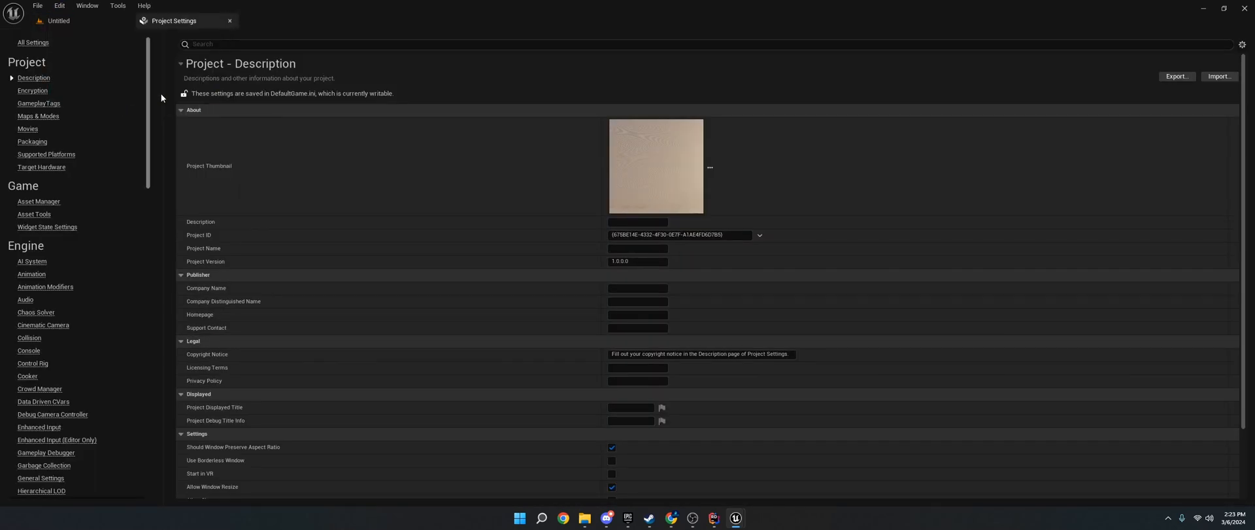
{"action": "left_click_drag", "start_coordinate": [149, 125], "coordinate": [152, 439]}
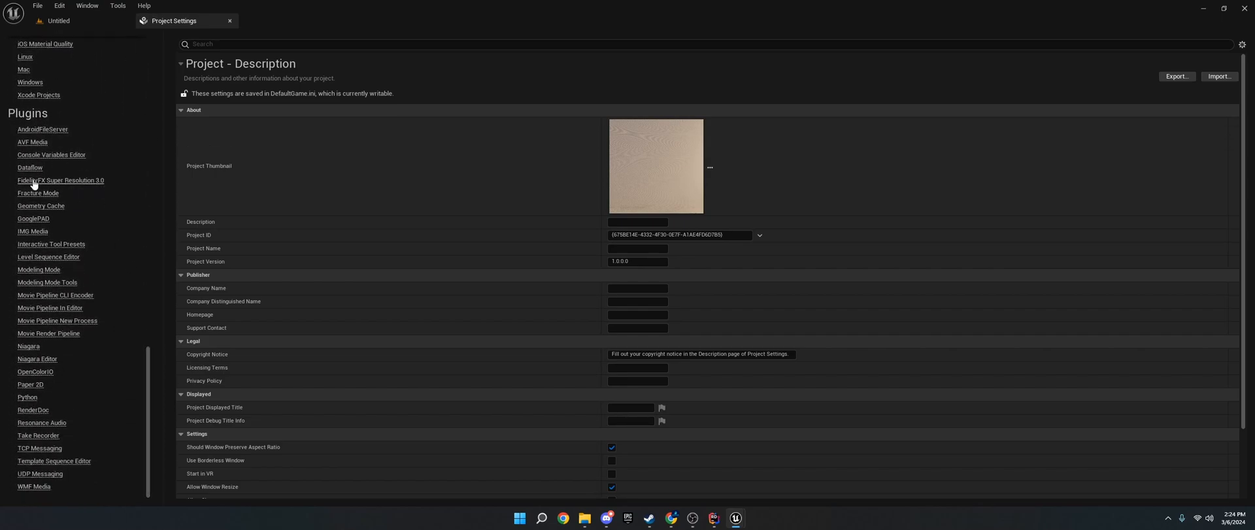
In FidelityFX Super Resolution 3.0 settings, enable Update Global Frame Time and D3D12 Async Interpolation, disable Capture Debug UI
{"action": "left_click", "coordinate": [93, 181]}
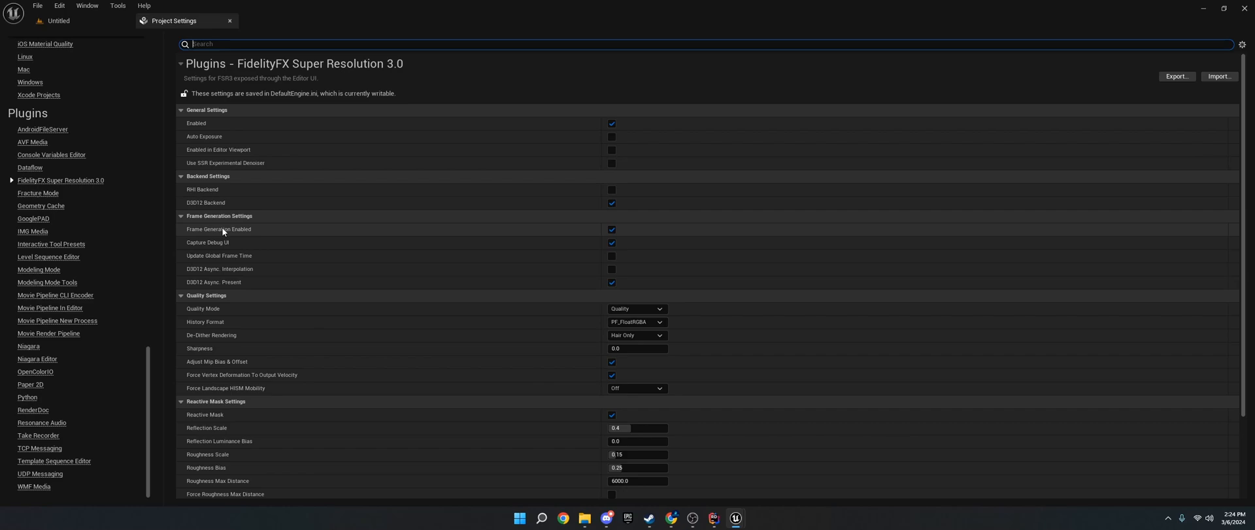
{"action": "left_click", "coordinate": [612, 256]}
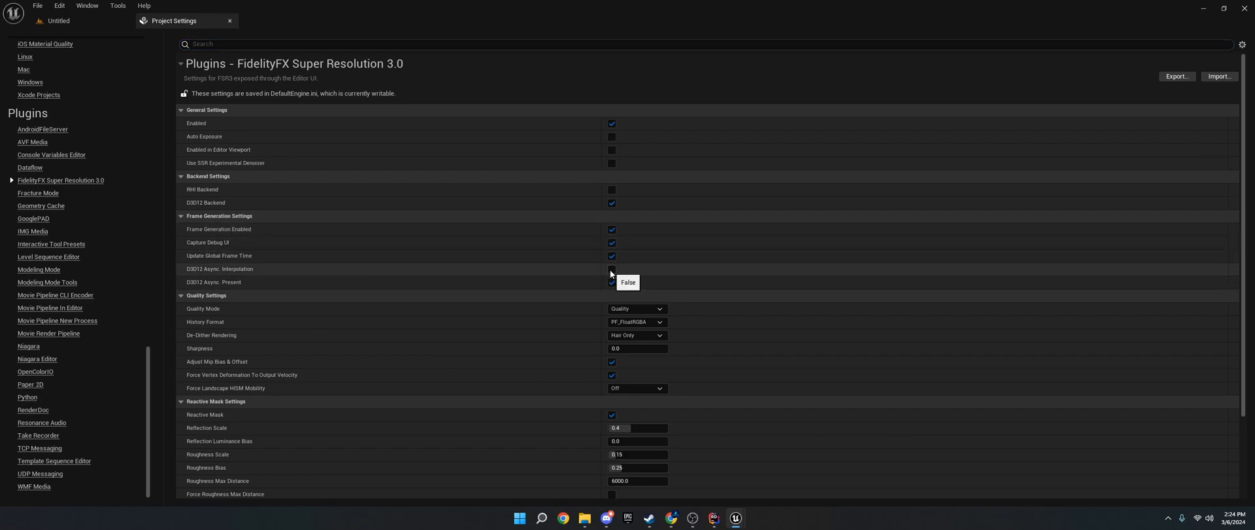
{"action": "left_click", "coordinate": [612, 270]}
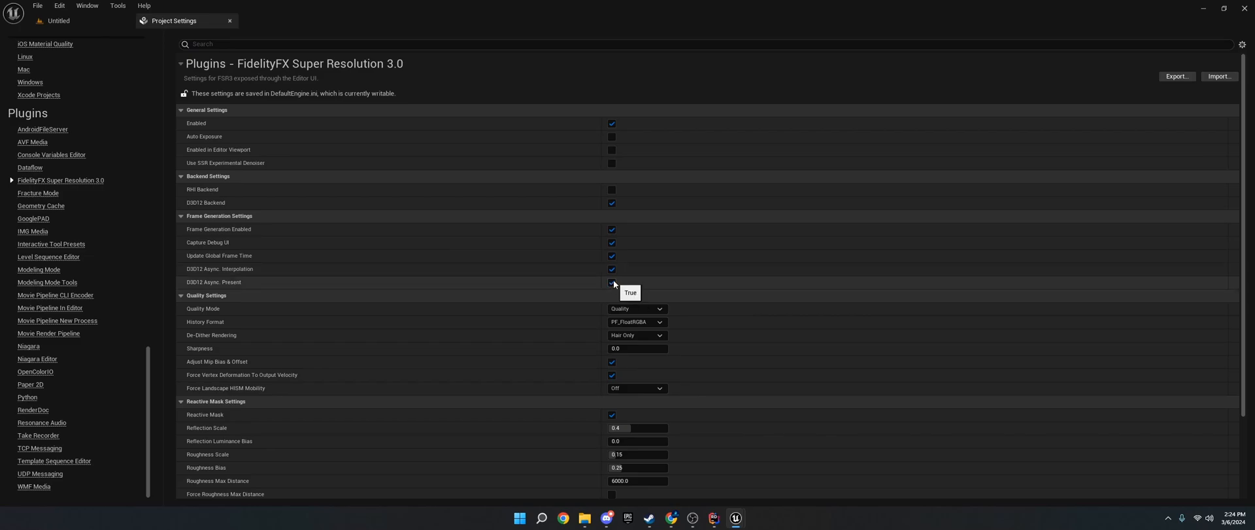
{"action": "left_click", "coordinate": [612, 241]}
Review the FSR3 quality modes and keep Quality as the selected mode
{"action": "left_click", "coordinate": [639, 309]}
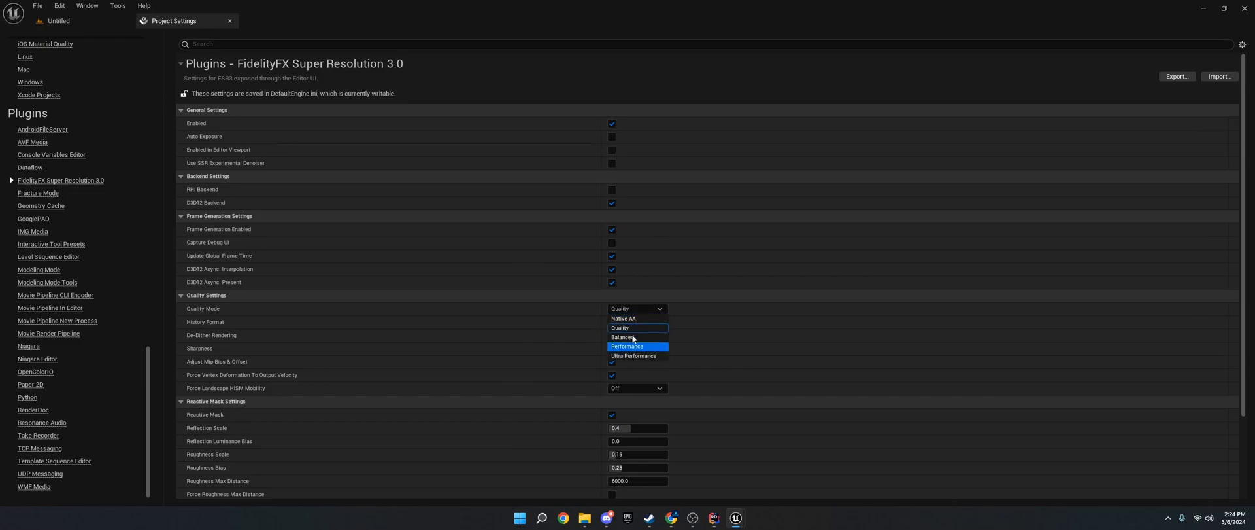
{"action": "left_click", "coordinate": [451, 336]}
{"action": "left_click", "coordinate": [450, 295]}
{"action": "left_click", "coordinate": [448, 297]}
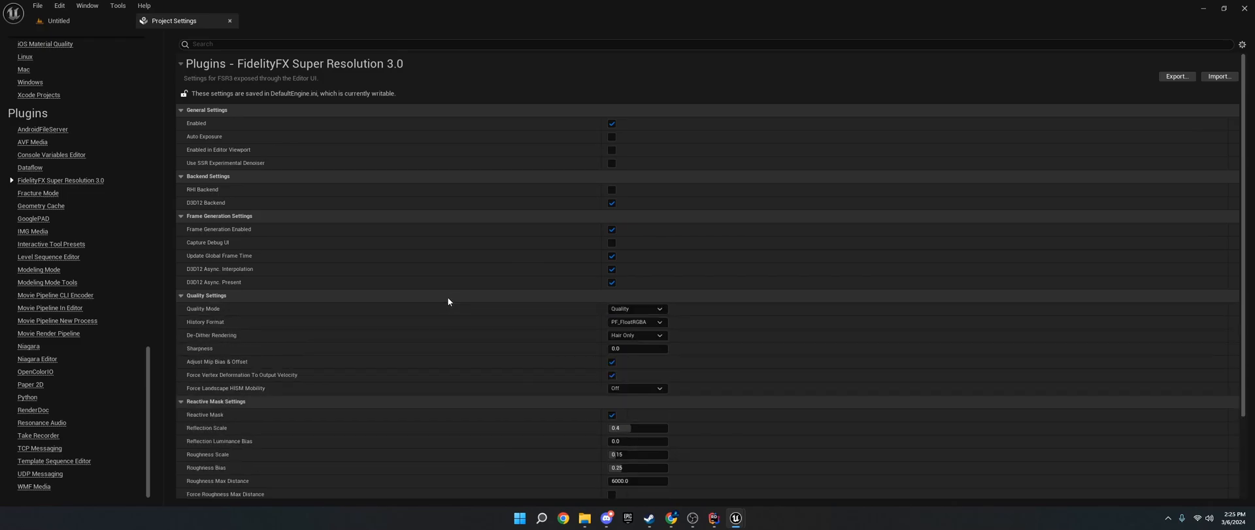
Create a new Blueprint Class asset in the Content Browser with a chosen parent class
{"action": "left_click", "coordinate": [54, 21]}
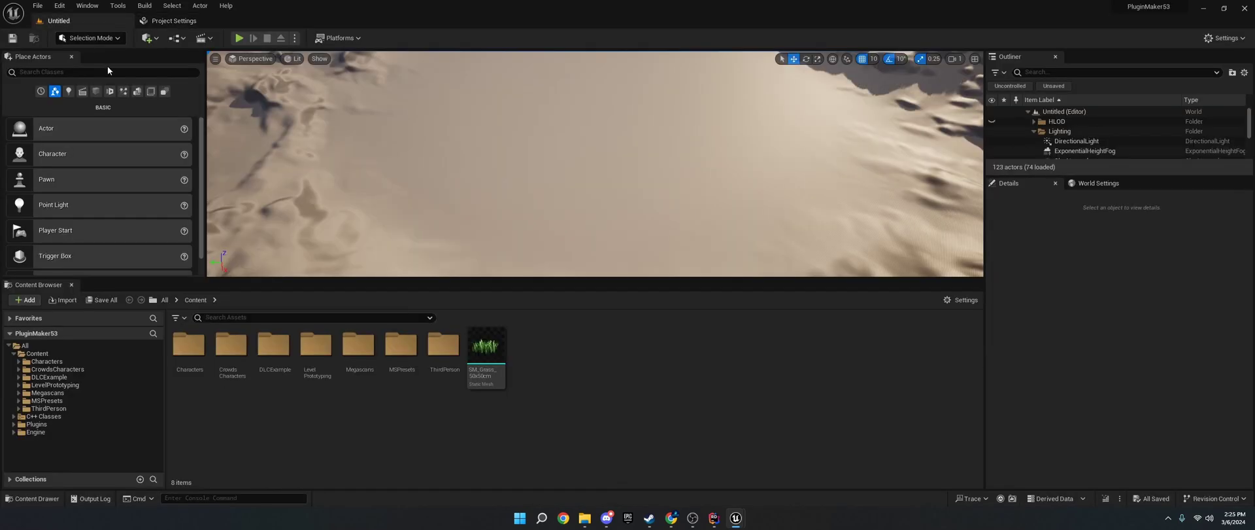
{"action": "right_click", "coordinate": [559, 362]}
{"action": "left_click", "coordinate": [614, 213]}
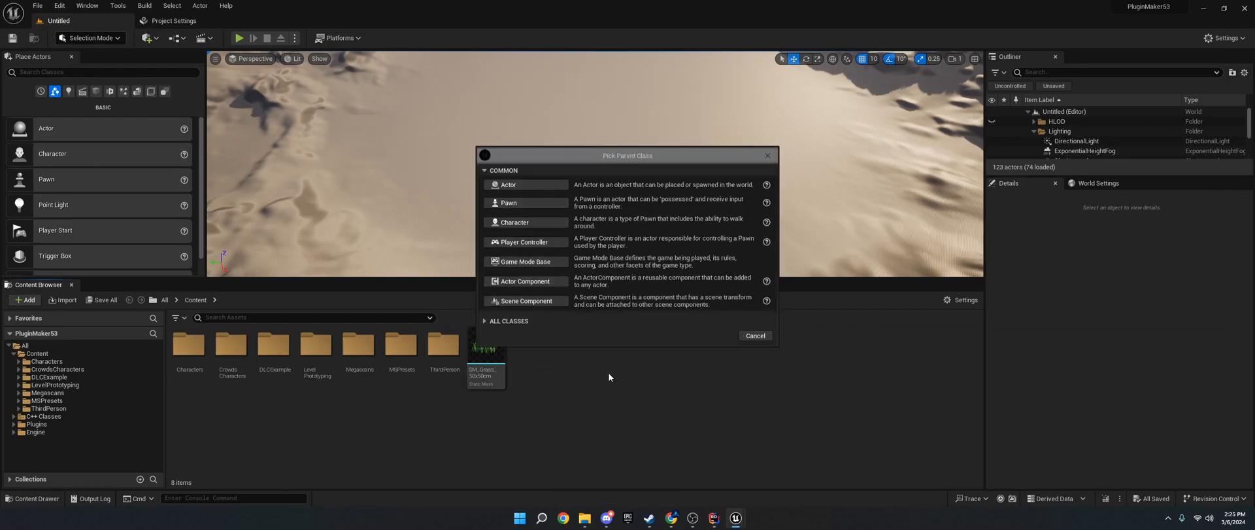
{"action": "left_click", "coordinate": [536, 208]}
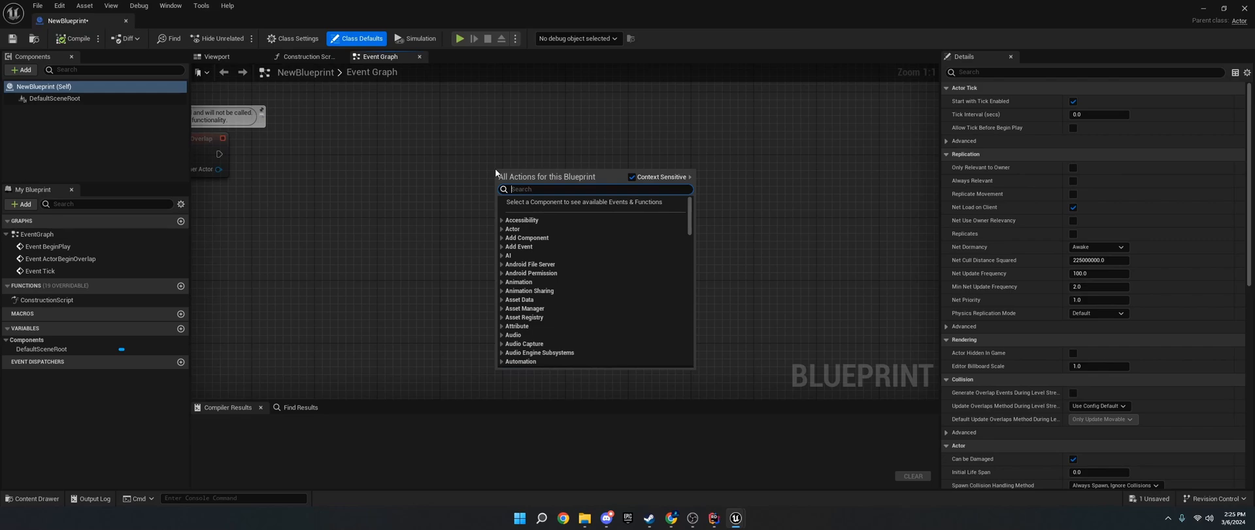
{"action": "type", "text": "exectur"}
Add an Execute Console Command node to the Blueprint graph and switch to the FSR3 docs in Chrome
{"action": "key", "text": "BackSpace"}
{"action": "key", "text": "BackSpace"}
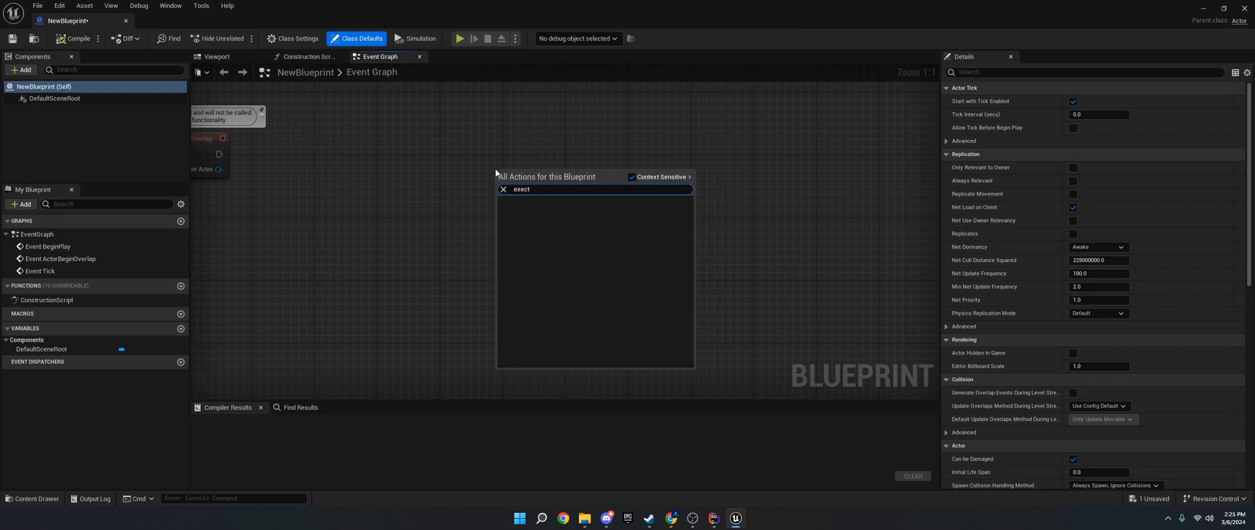
{"action": "type", "text": "ute"}
{"action": "key", "text": "Return"}
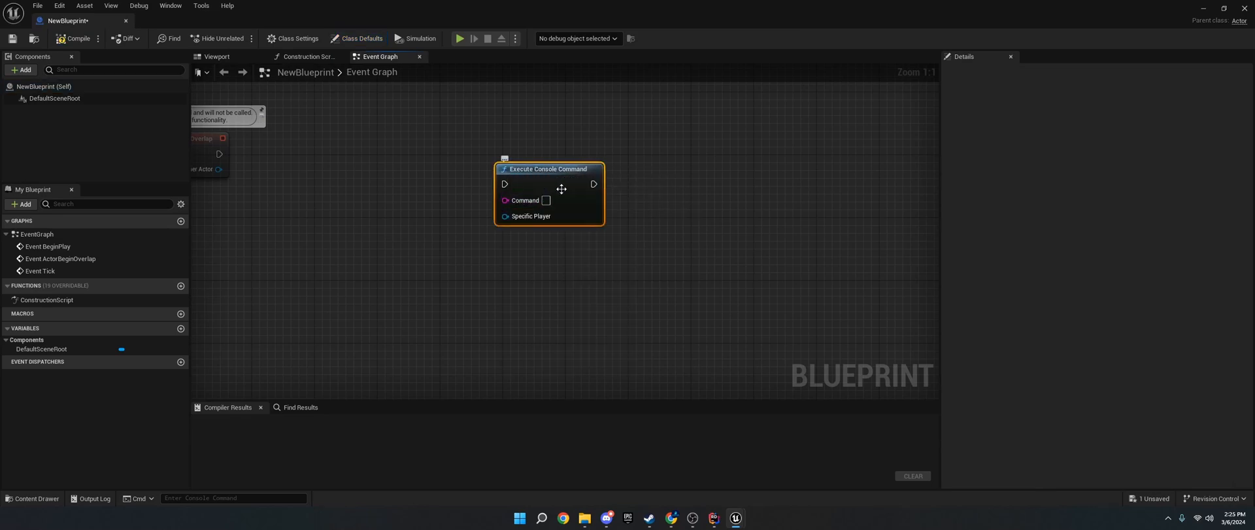
{"action": "left_click", "coordinate": [671, 518]}
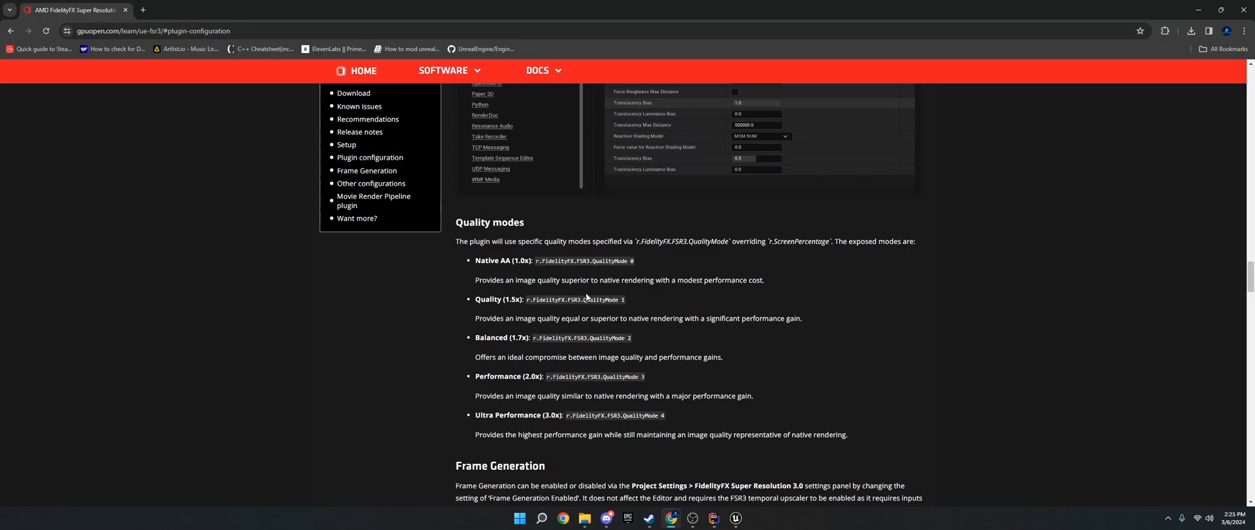
{"action": "scroll", "coordinate": [413, 164], "scroll_direction": "up", "scroll_amount": 2}
{"action": "scroll", "coordinate": [413, 165], "scroll_direction": "up", "scroll_amount": 2}
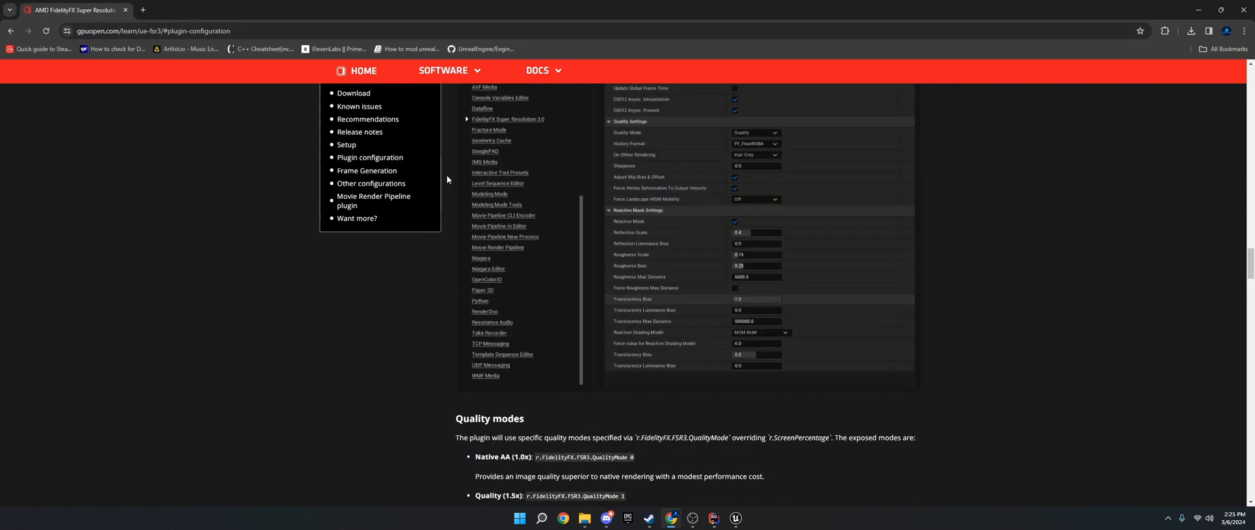
Select the r.FidelityFX.FSR3.QualityMode 1 command in the docs' Plugin configuration section
{"action": "left_click", "coordinate": [370, 158]}
{"action": "scroll", "coordinate": [527, 313], "scroll_direction": "down", "scroll_amount": 4}
{"action": "scroll", "coordinate": [527, 314], "scroll_direction": "down", "scroll_amount": 4}
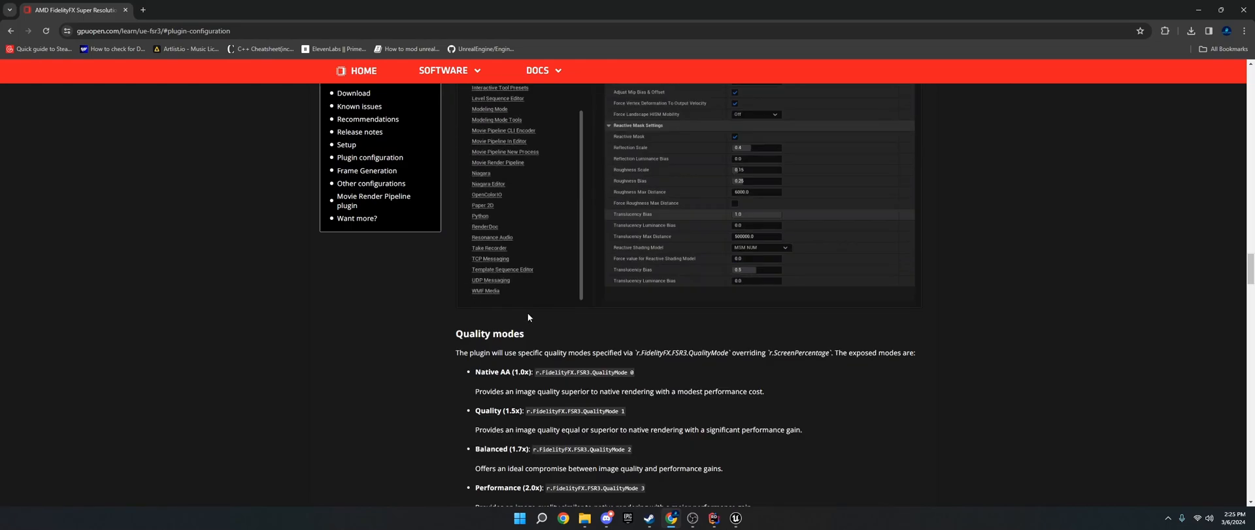
{"action": "scroll", "coordinate": [528, 314], "scroll_direction": "down", "scroll_amount": 3}
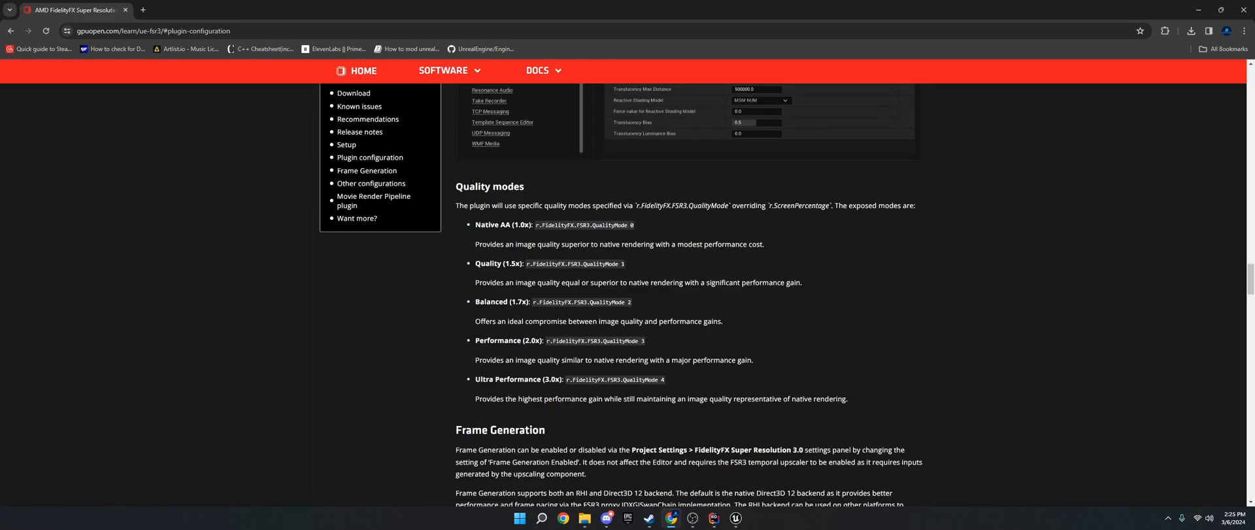
{"action": "left_click_drag", "start_coordinate": [625, 263], "coordinate": [528, 264]}
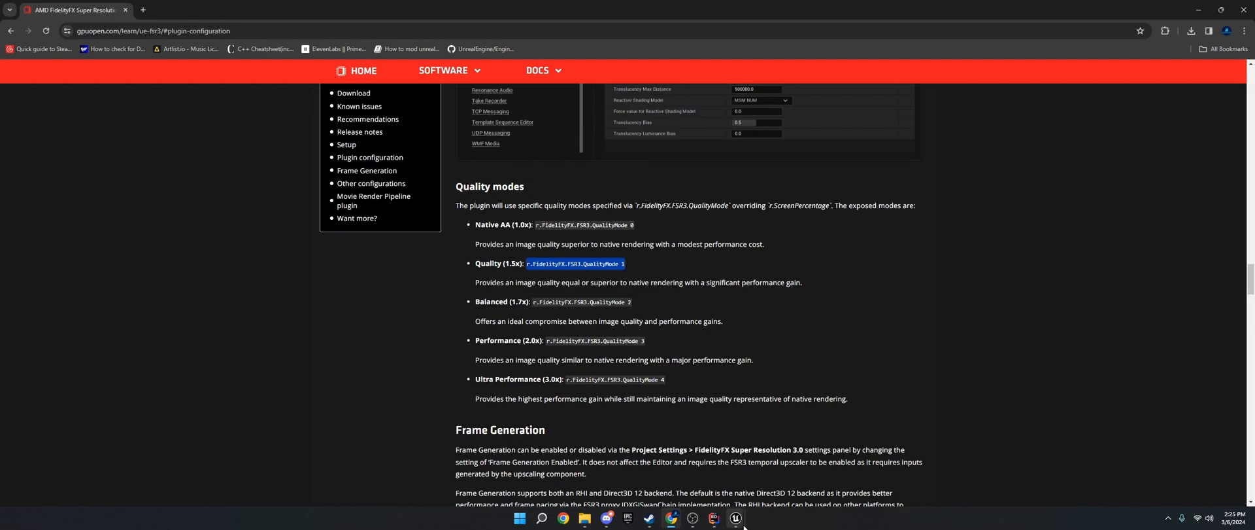
Paste r.FidelityFX.FSR3.QualityMode 1 into the node's Command input
{"action": "mouse_move", "coordinate": [736, 517]}
{"action": "left_click", "coordinate": [806, 469]}
{"action": "left_click", "coordinate": [529, 206]}
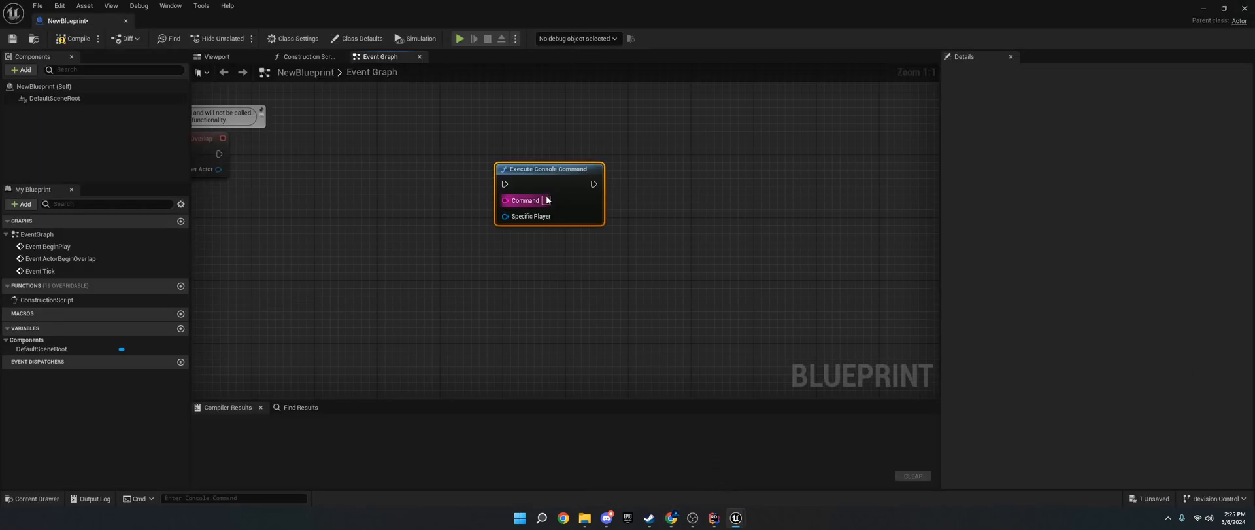
{"action": "key", "text": "ctrl+v"}
{"action": "left_click", "coordinate": [678, 271]}
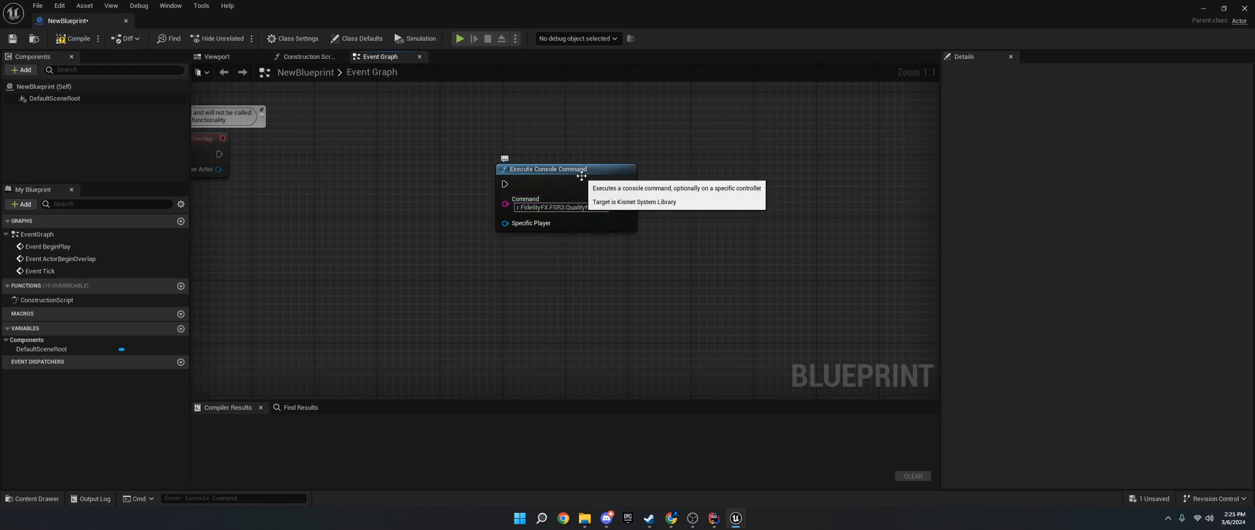
Compile the NewBlueprint and return to the Untitled level editor
{"action": "left_click", "coordinate": [71, 42]}
{"action": "left_click", "coordinate": [59, 21]}
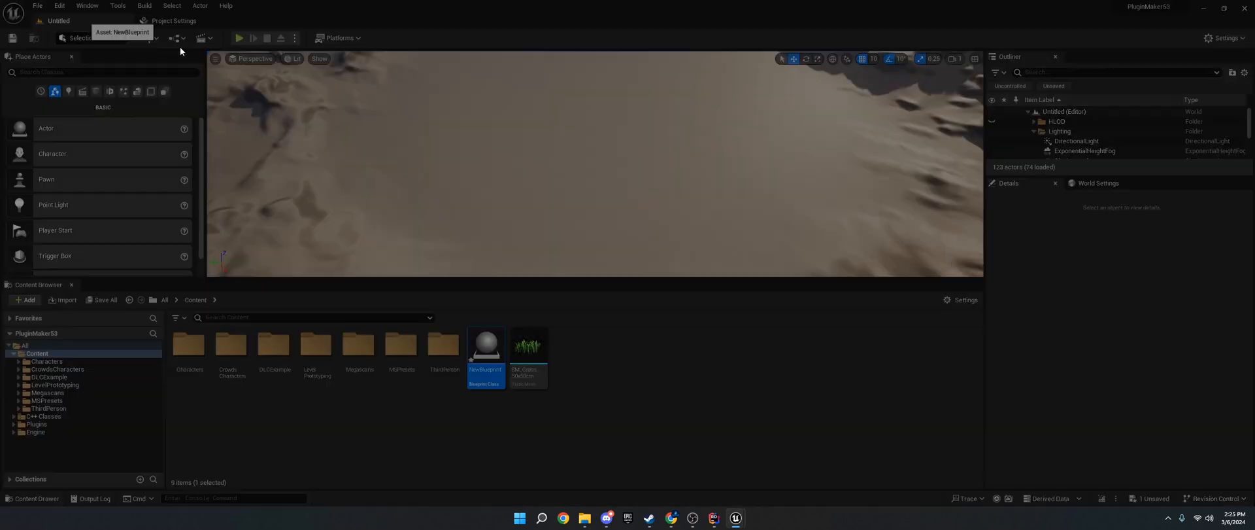
{"action": "left_click", "coordinate": [228, 21]}
{"action": "left_click", "coordinate": [73, 24]}
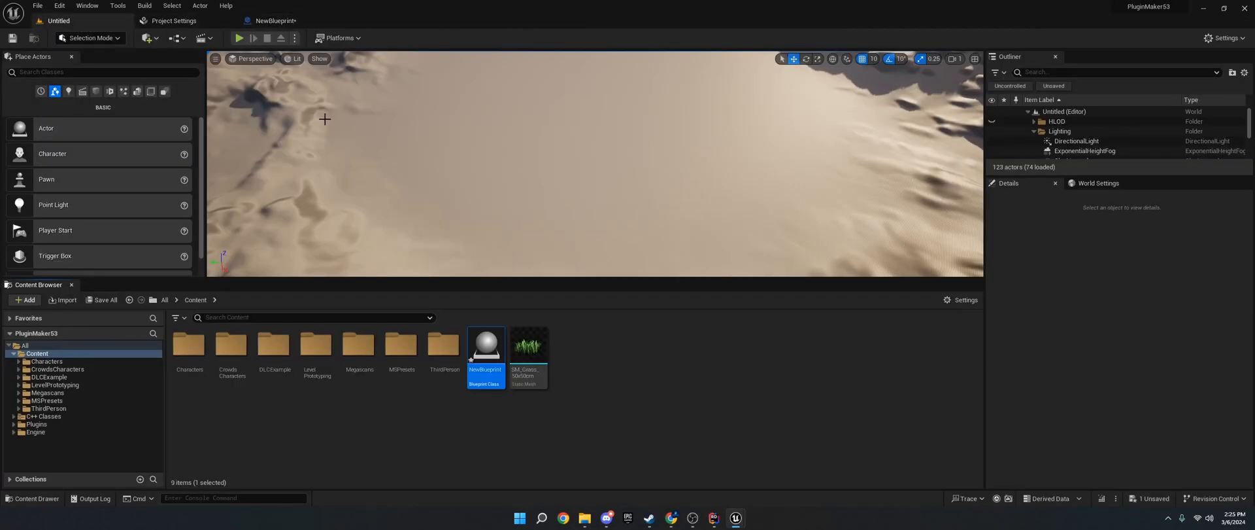